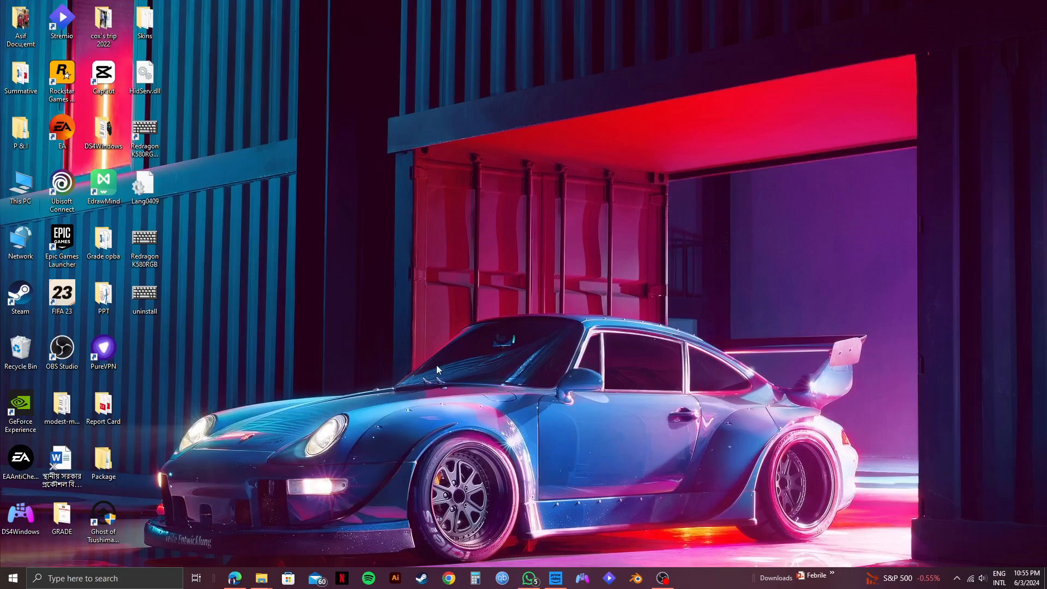
- Switch to Canva in the browser and create a new custom-size design of 1280 × 720 px
left_click(235, 579)
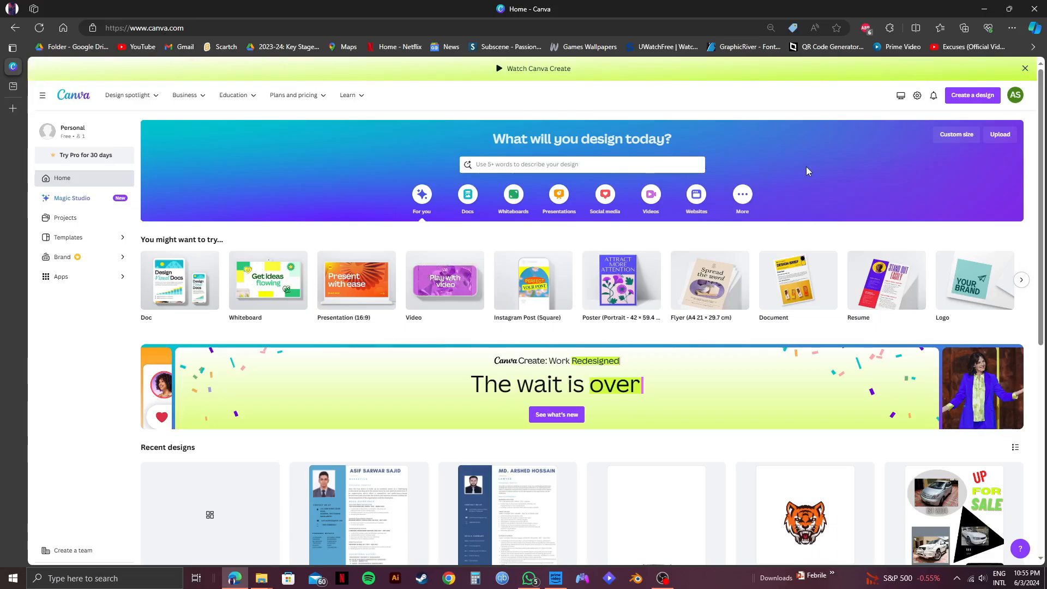
left_click(976, 100)
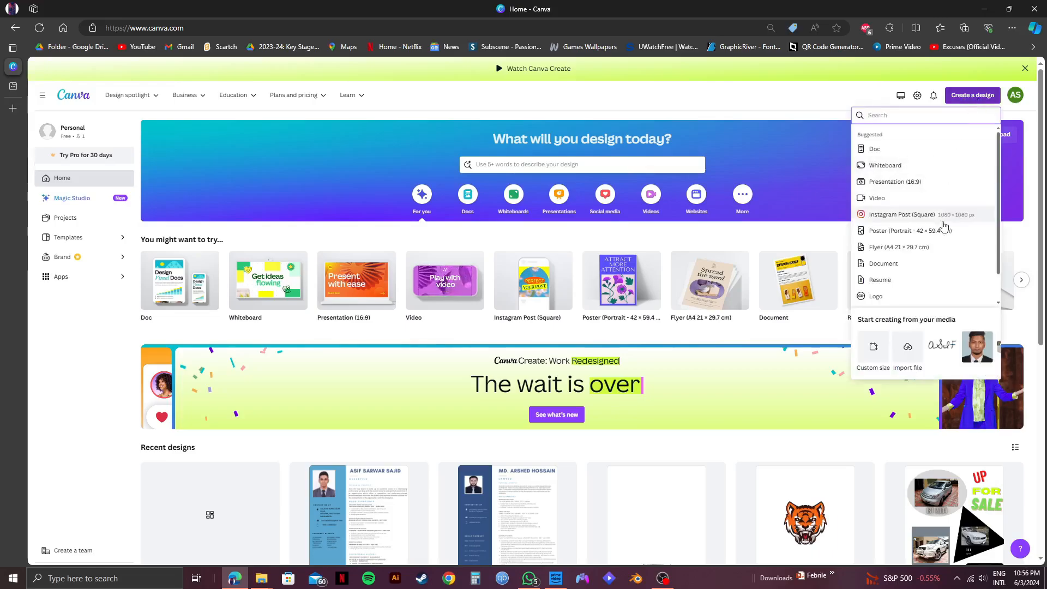
left_click(872, 347)
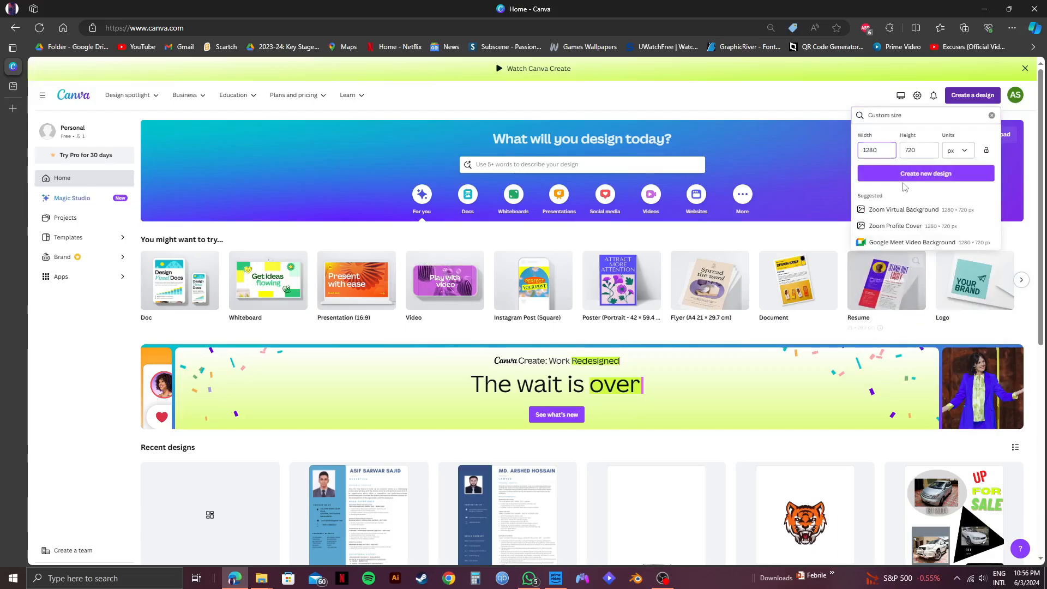
left_click(919, 151)
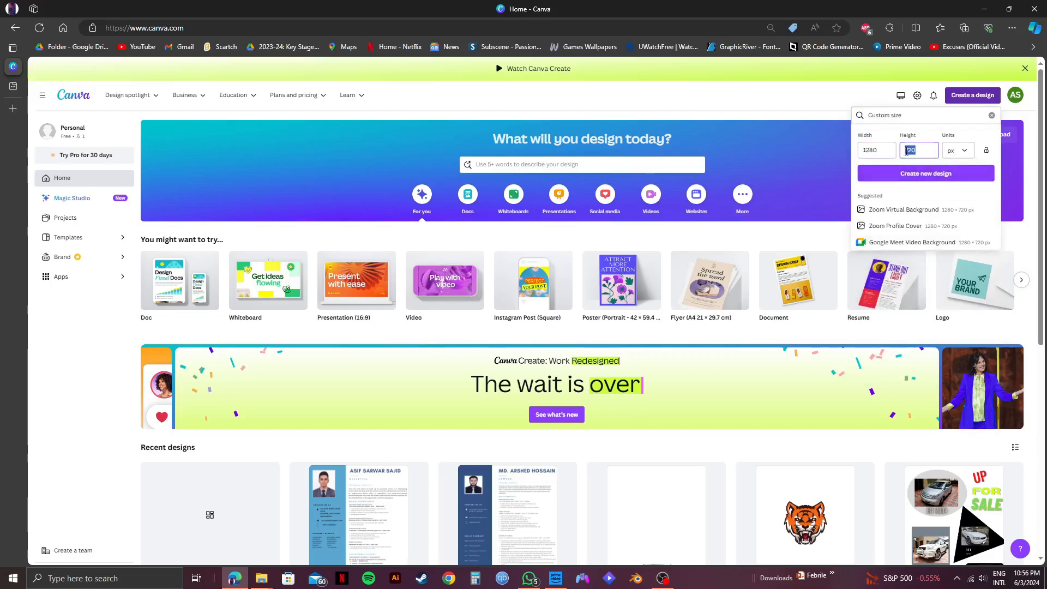
left_click(933, 181)
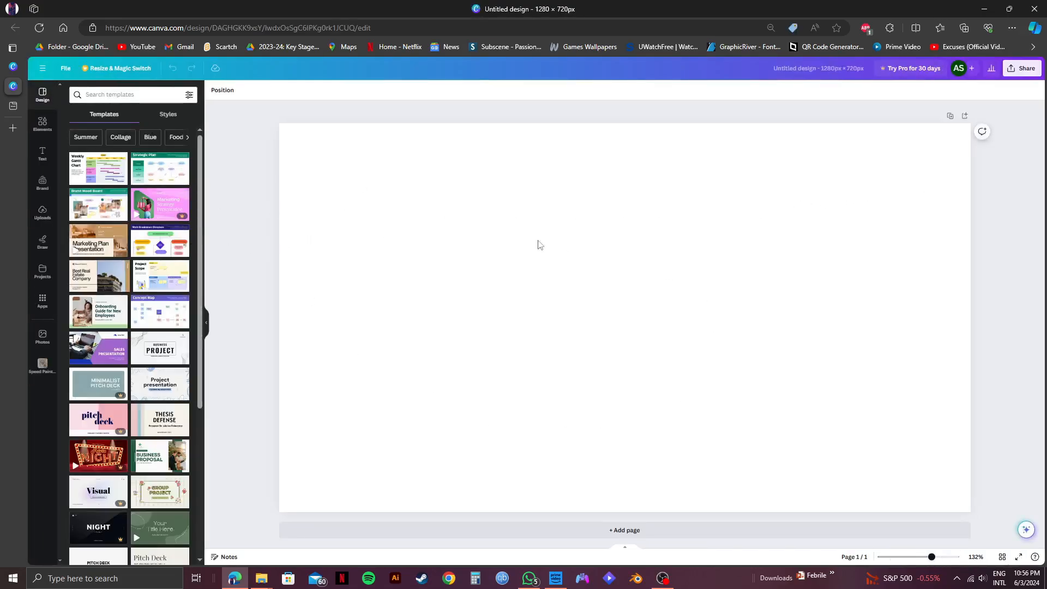
- Add a heading text to the blank page reading "Whiteboard"
left_click(42, 153)
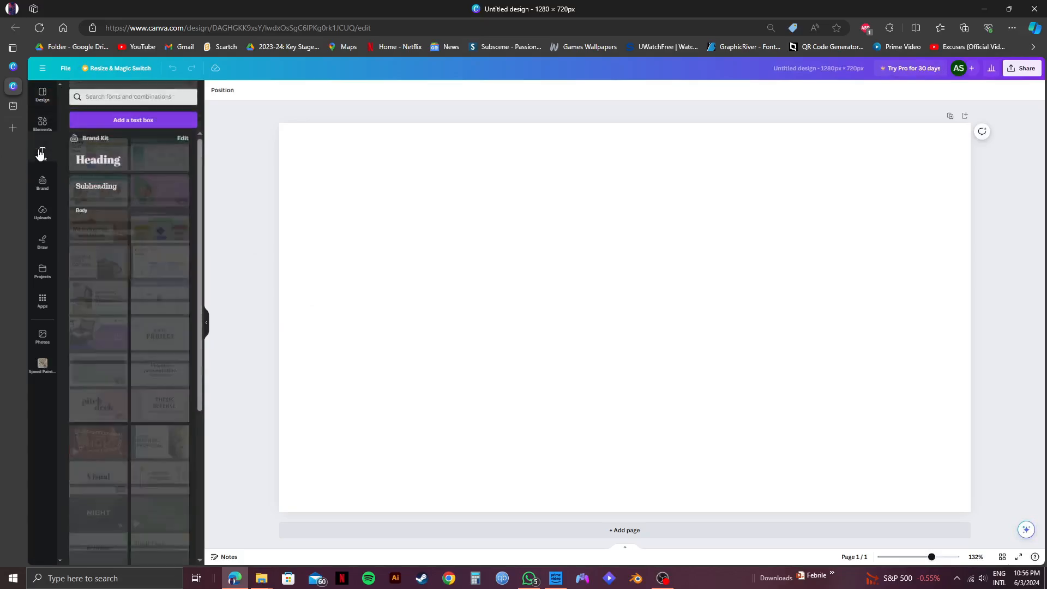
left_click(82, 159)
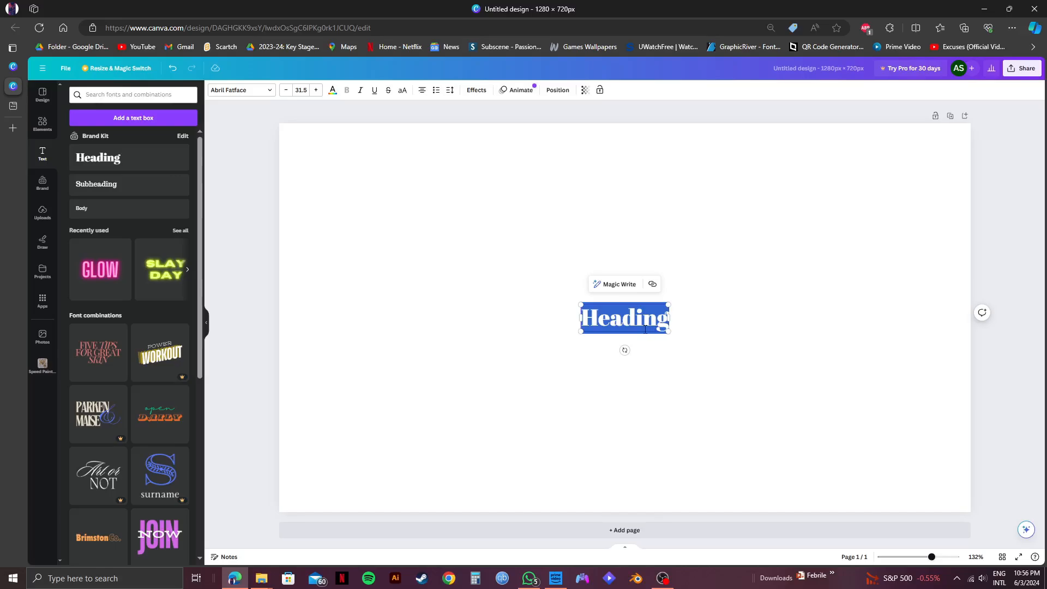
type("W")
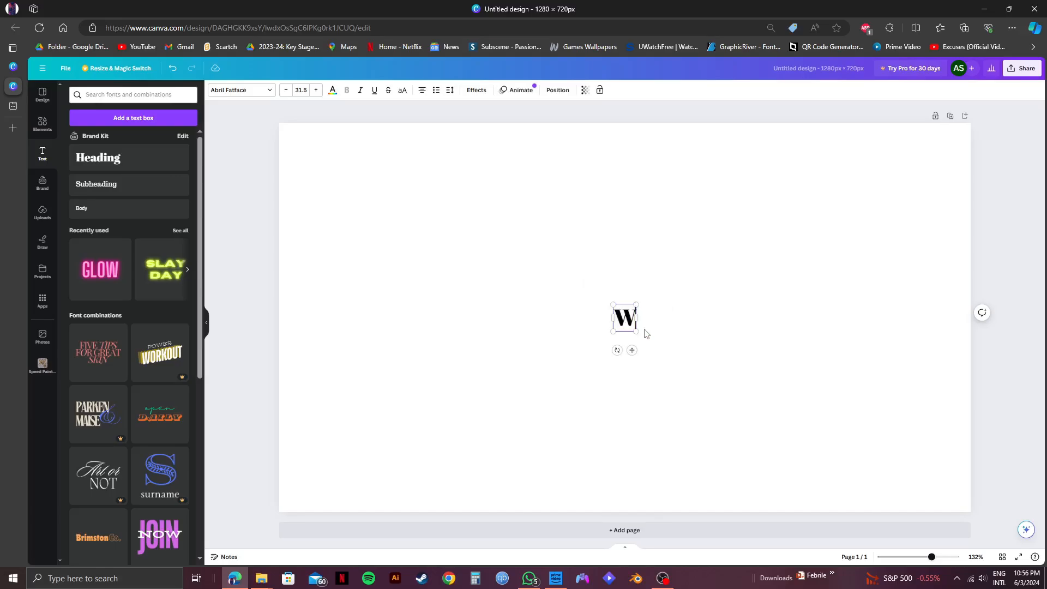
type("hiteb")
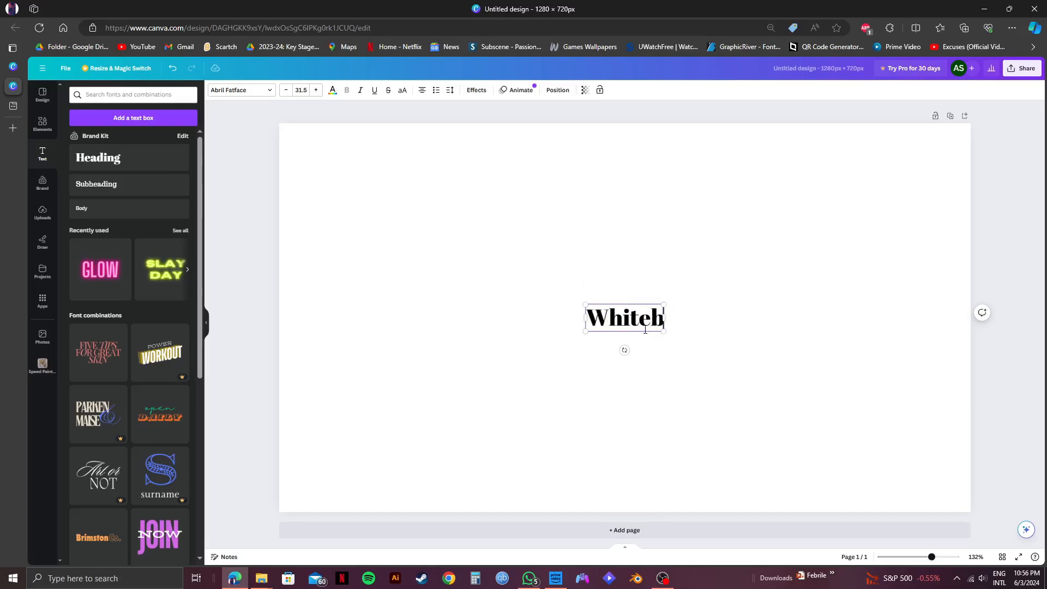
type("oard")
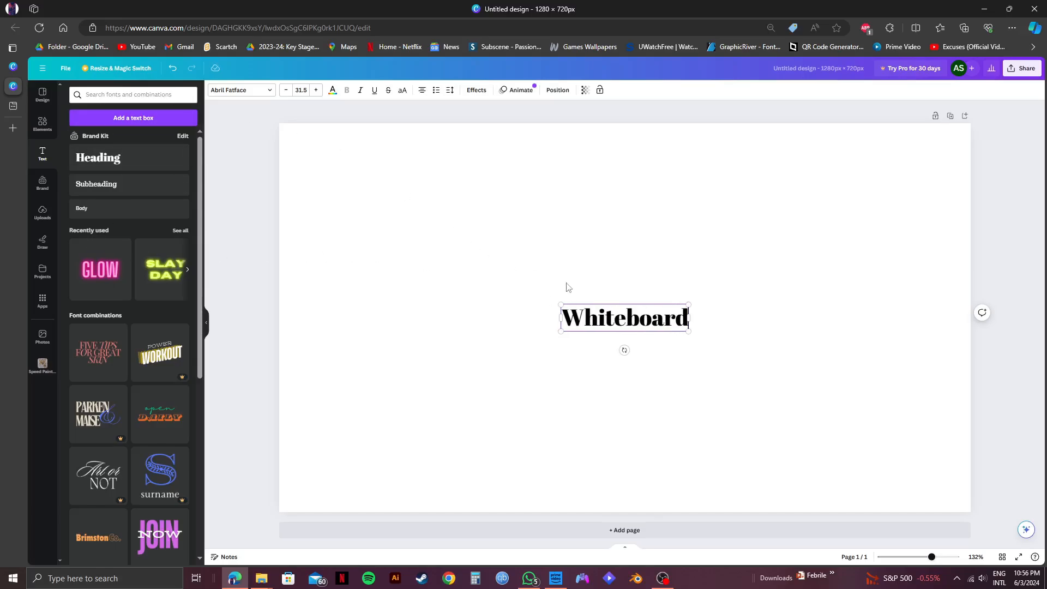
- Change the heading's font to Shrikhand, then enlarge it and move it to the upper part of the page
left_click(251, 91)
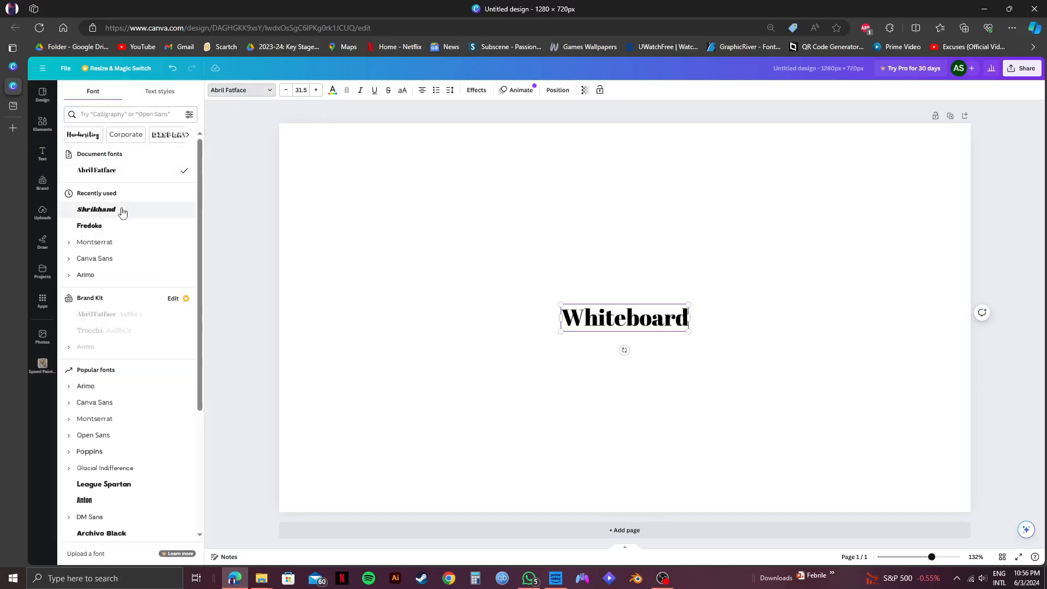
left_click(91, 211)
left_click_drag(697, 330, 779, 377)
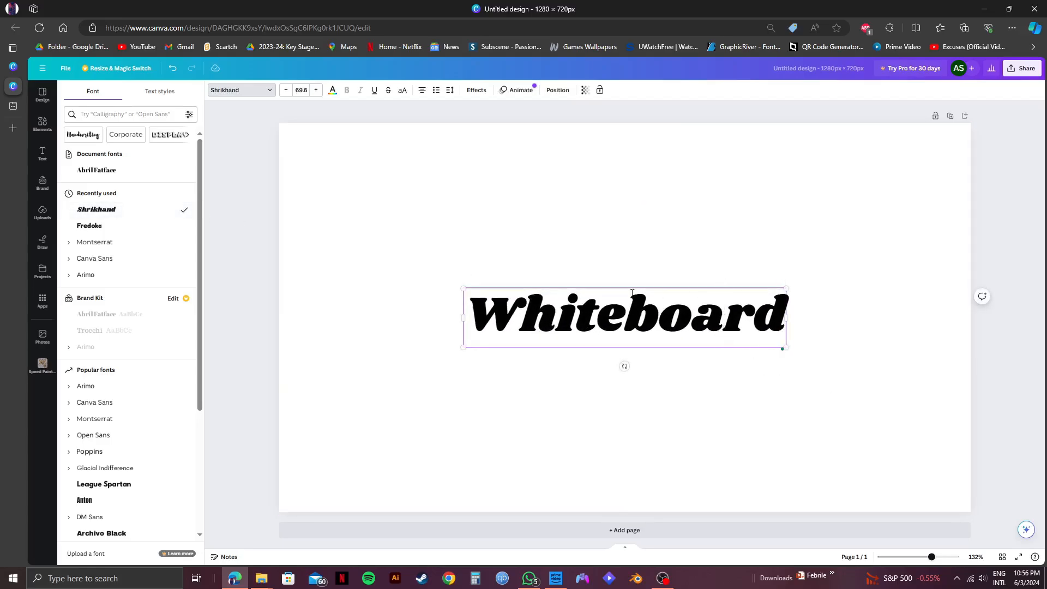
left_click(554, 292)
left_click_drag(553, 293, 550, 210)
left_click_drag(784, 260, 833, 306)
left_click(725, 329)
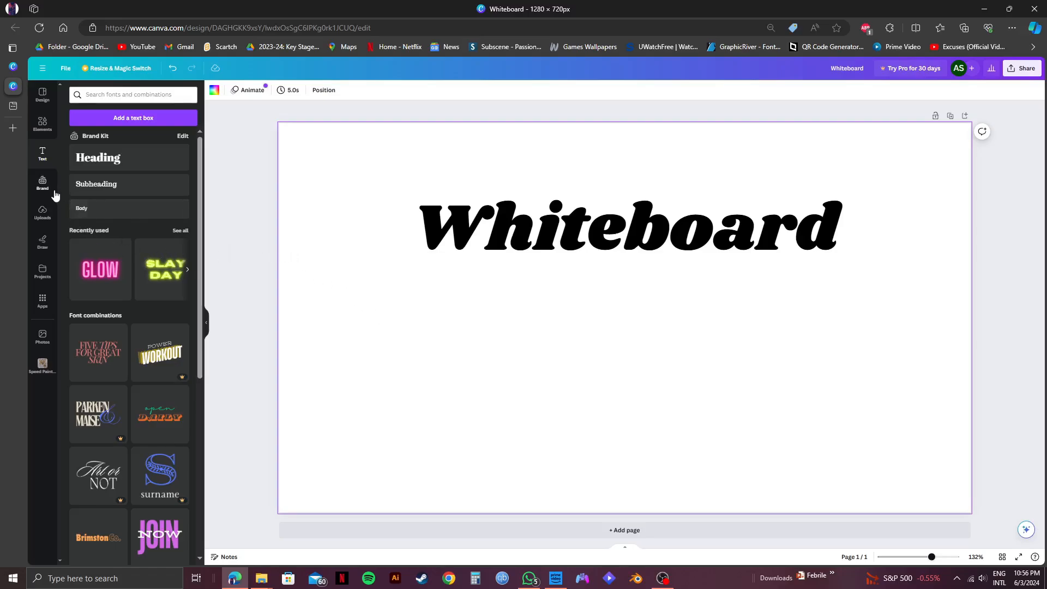
- Search the elements for "bulb sketch" and list all matching graphics
left_click(41, 124)
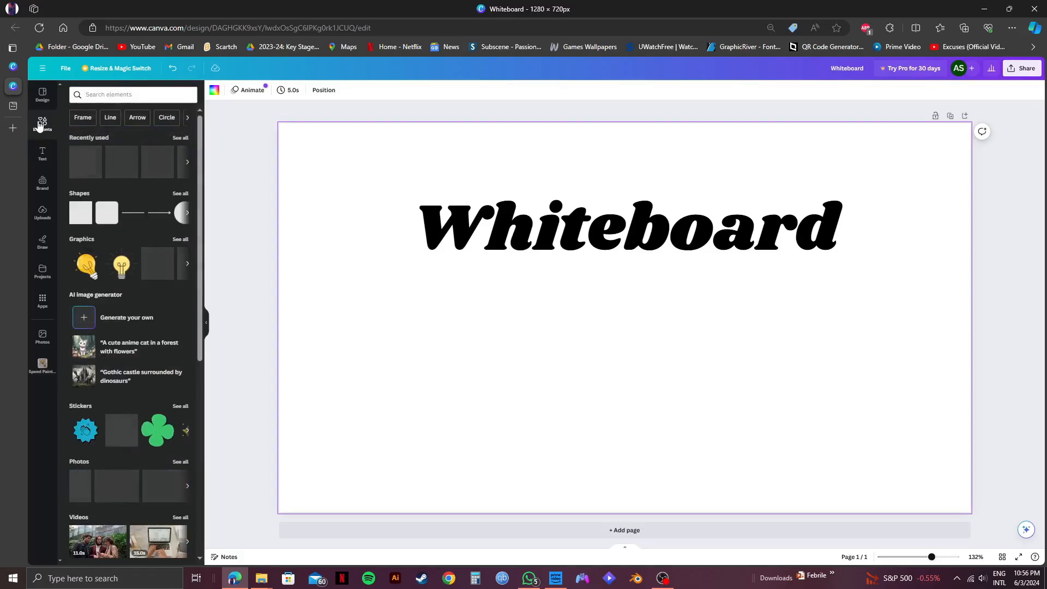
left_click(99, 92)
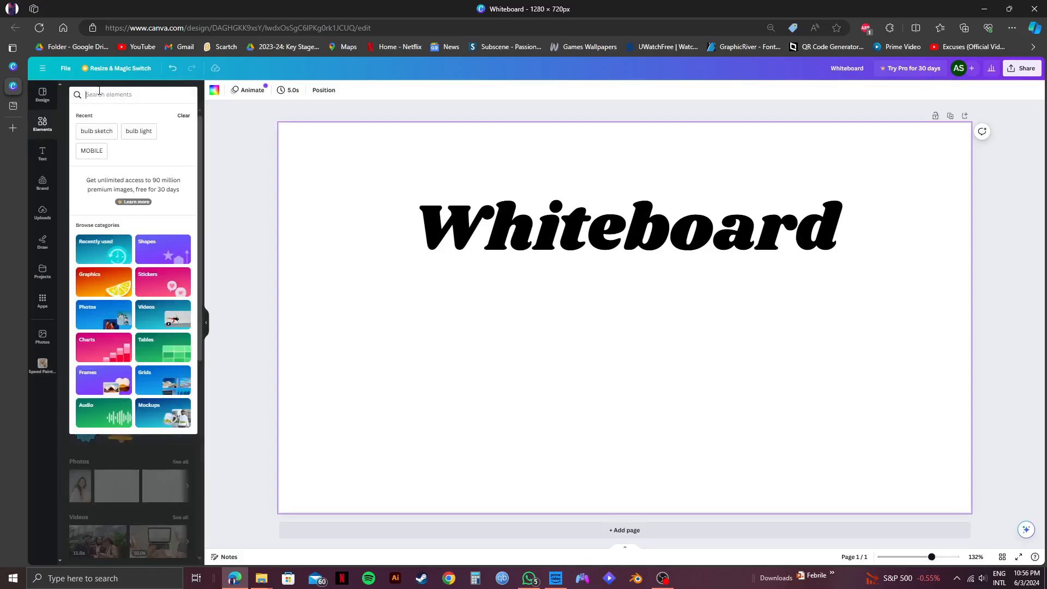
left_click(93, 132)
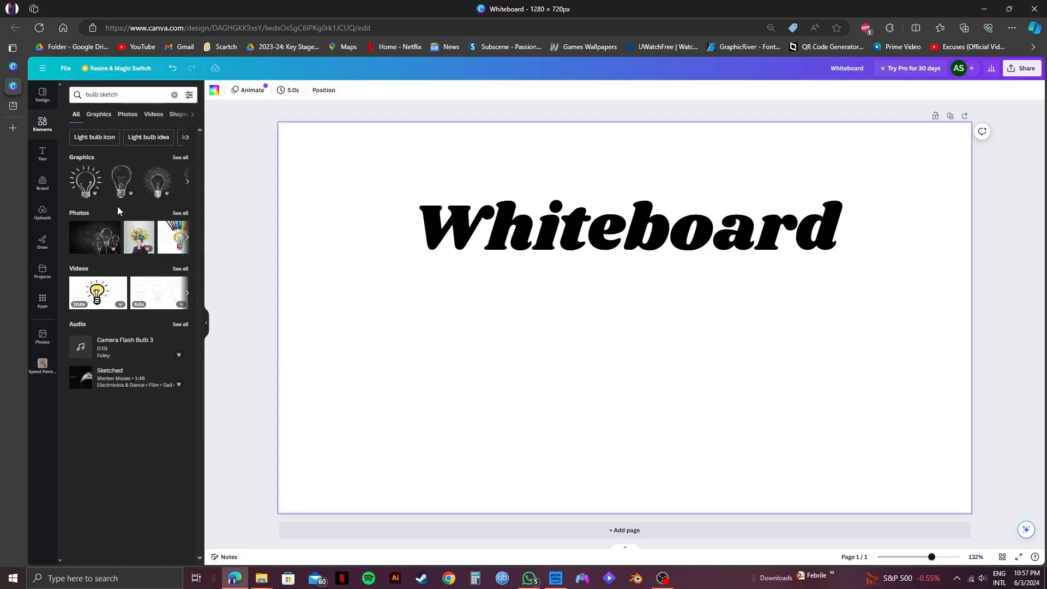
left_click(183, 159)
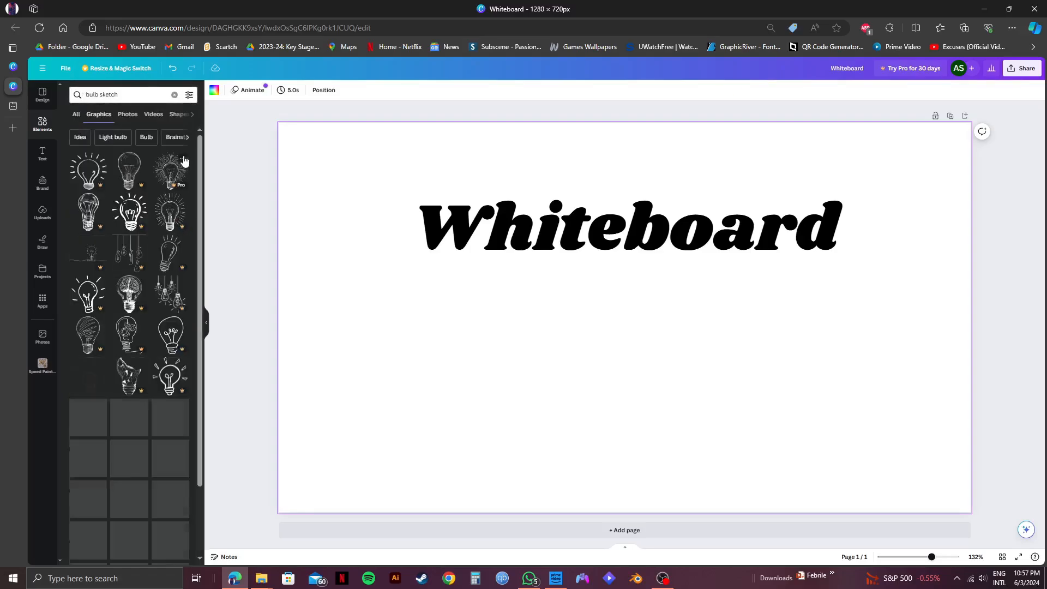
- Insert the yellow bulb graphic with the orange centre, place it below the Whiteboard heading and enlarge it slightly
scroll(169, 197, "down", 5)
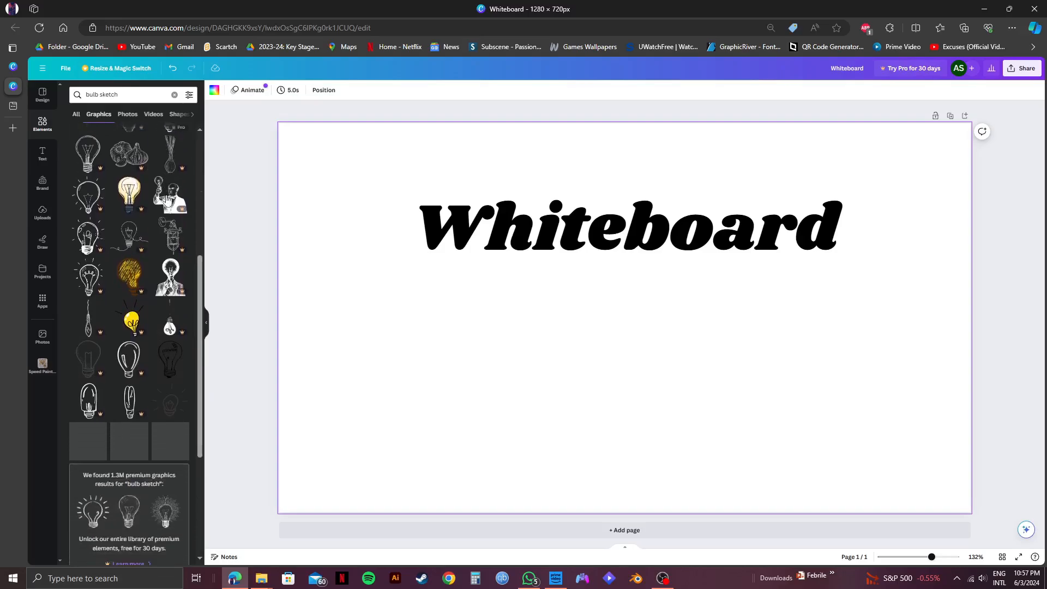
scroll(167, 199, "down", 3)
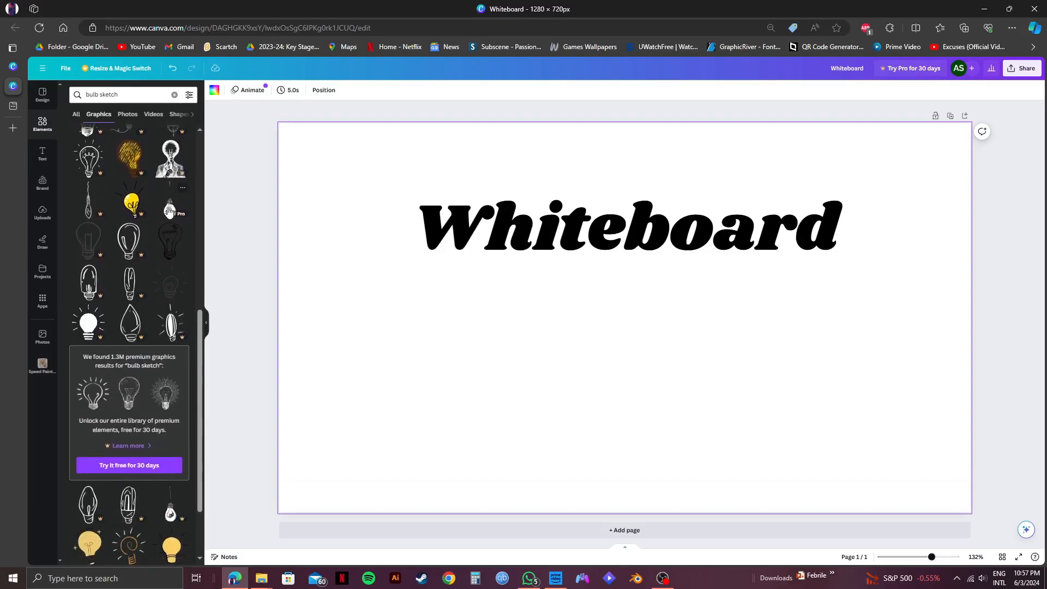
scroll(169, 210, "down", 5)
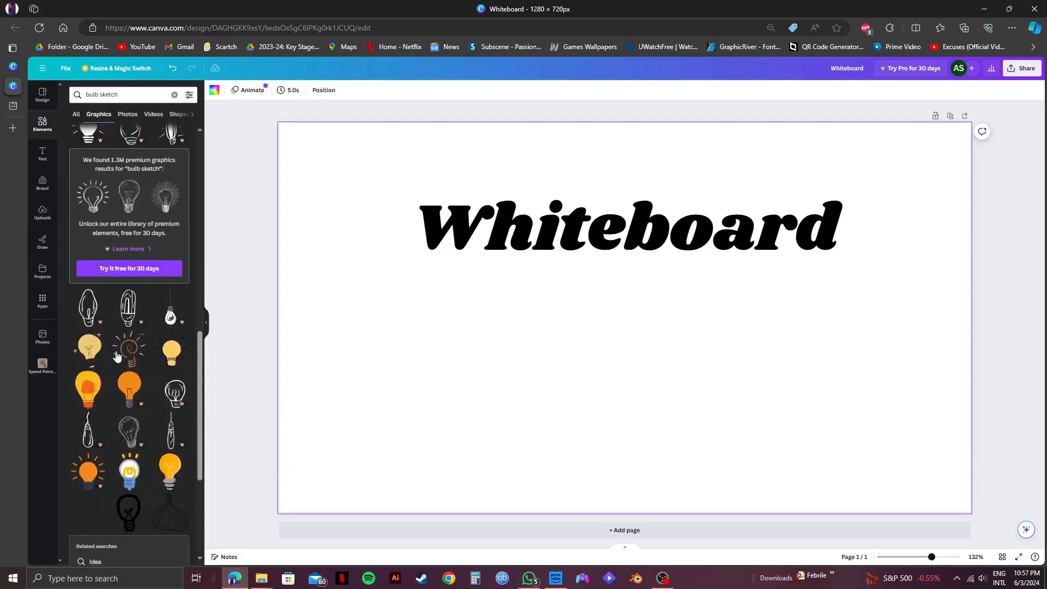
left_click(88, 393)
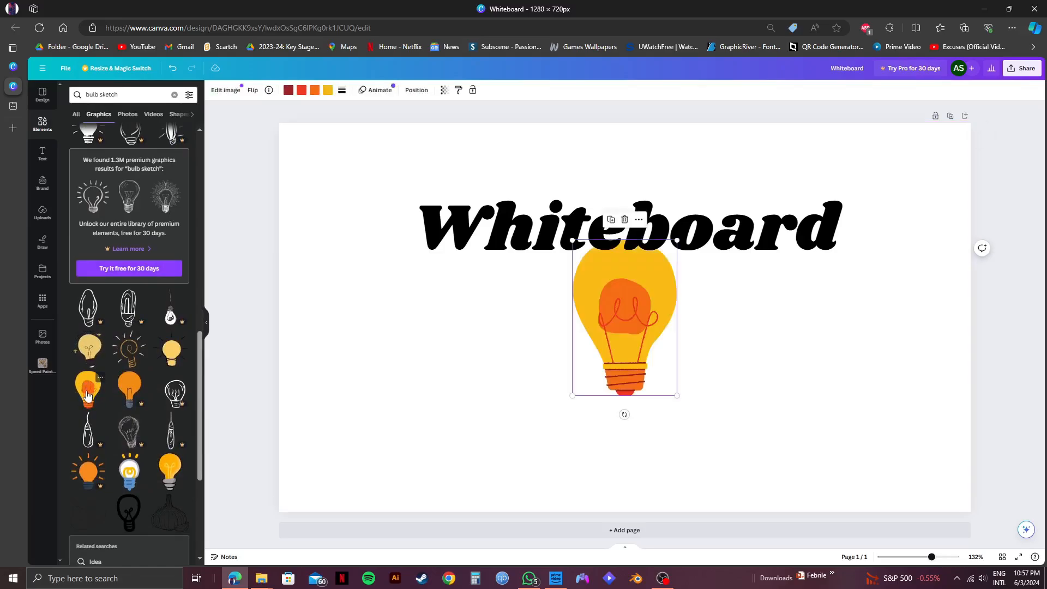
left_click_drag(617, 341, 618, 400)
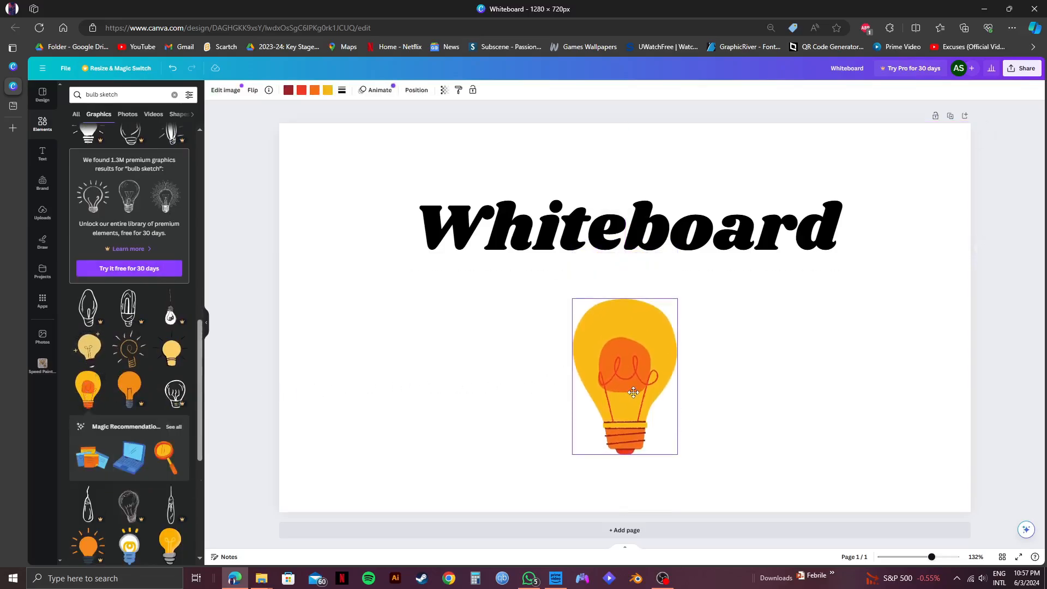
left_click_drag(678, 459, 693, 478)
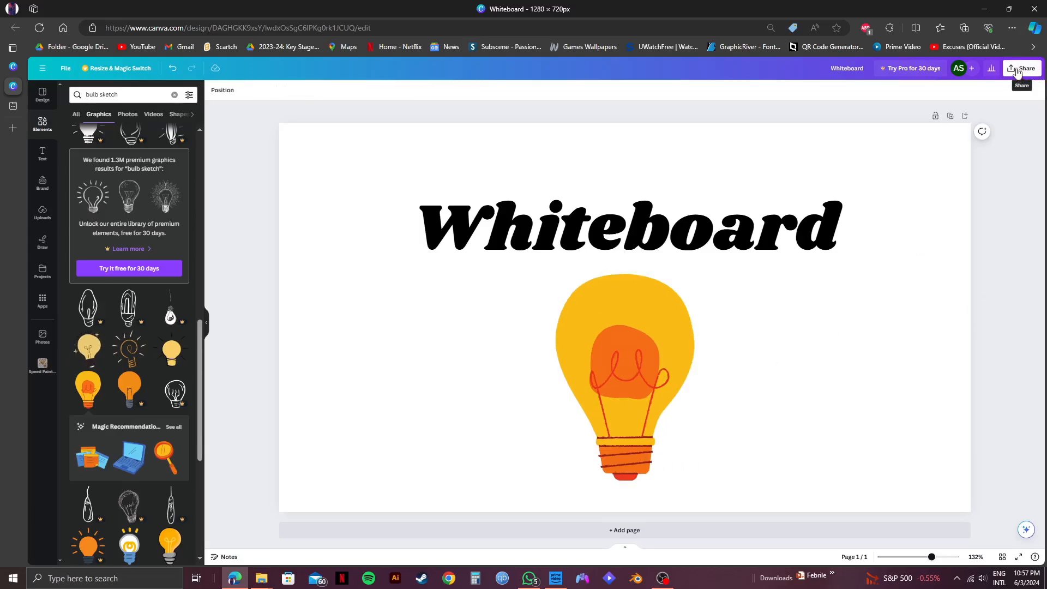
- Download the design as a PNG and dismiss the browser's downloads list
left_click(1026, 72)
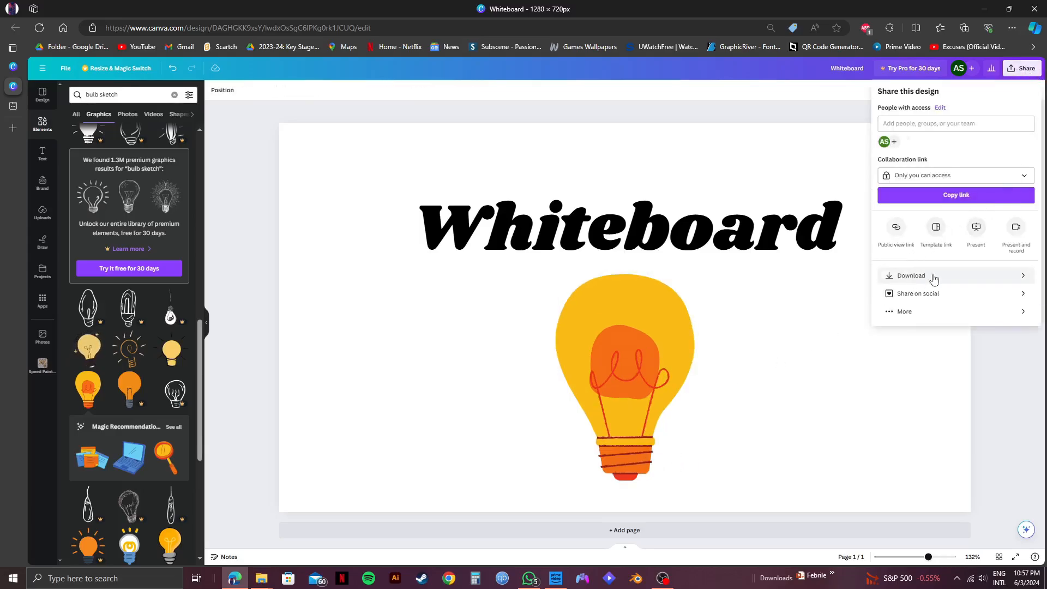
left_click(909, 277)
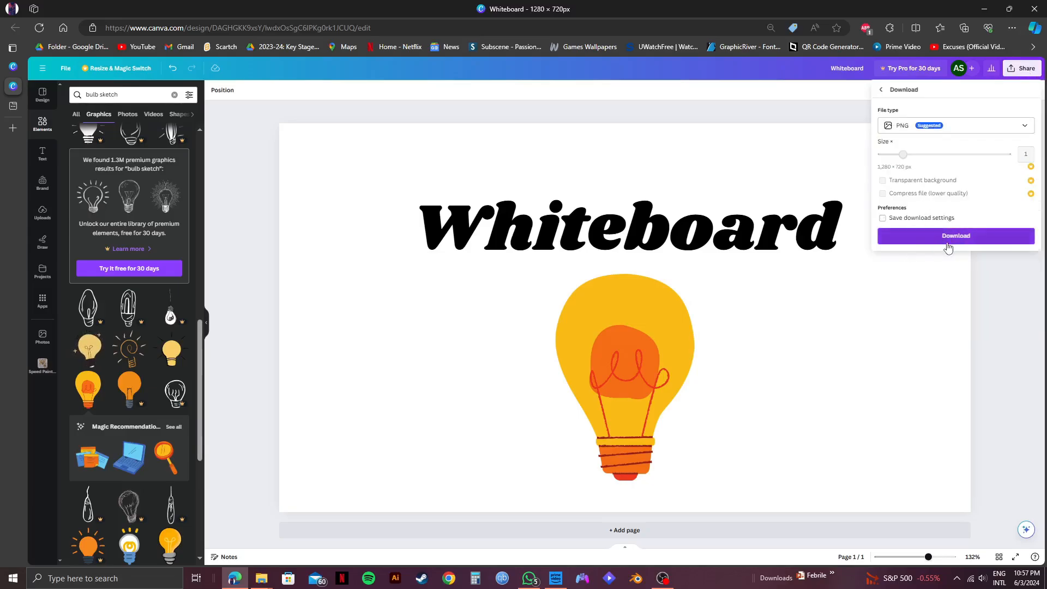
left_click(944, 236)
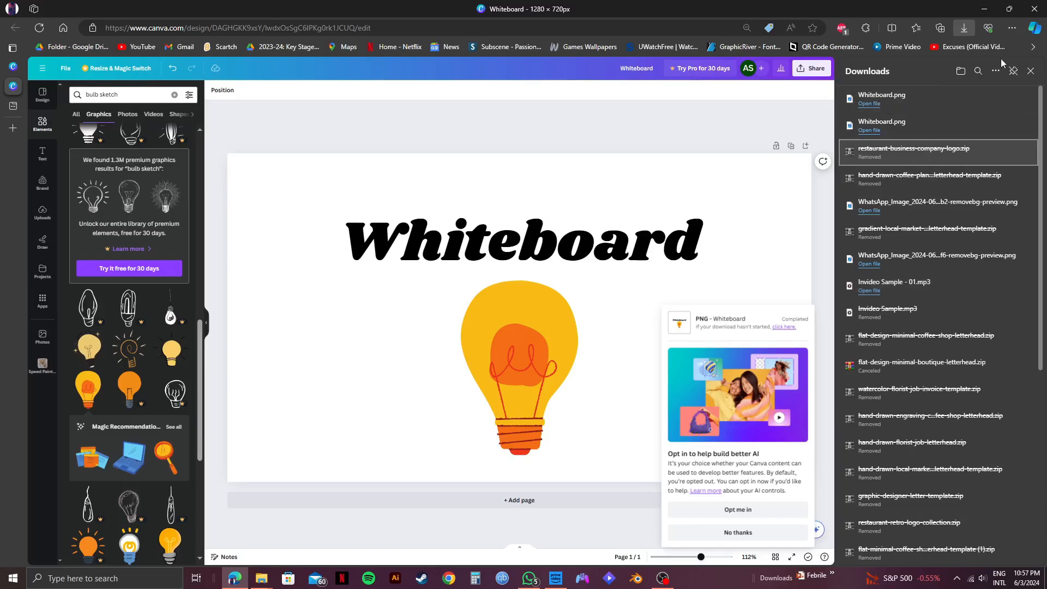
left_click(1030, 71)
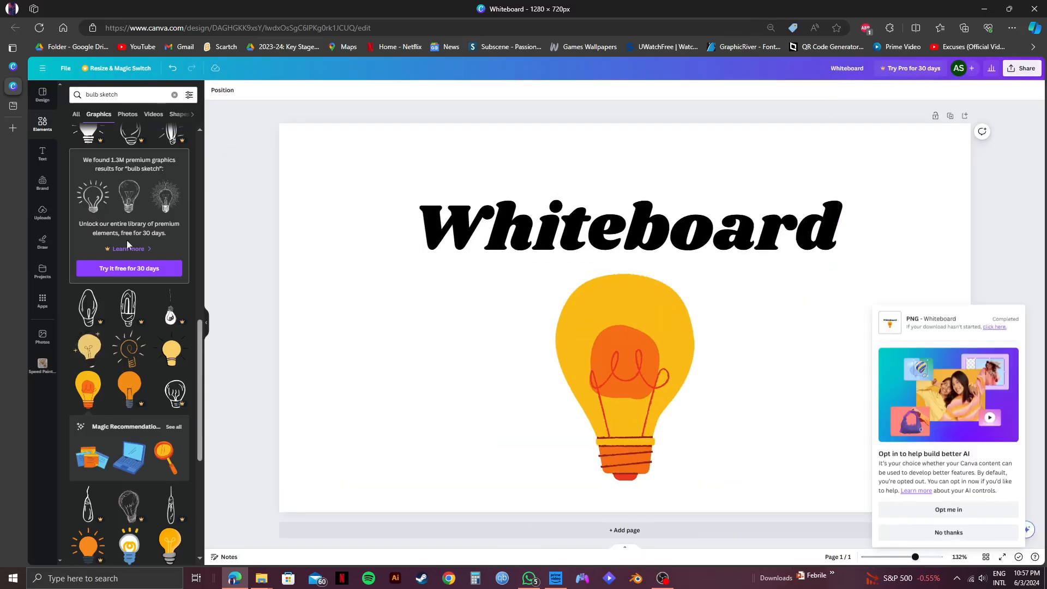
- Find the Speed Painter app by searching for "speed" and open it
left_click(41, 300)
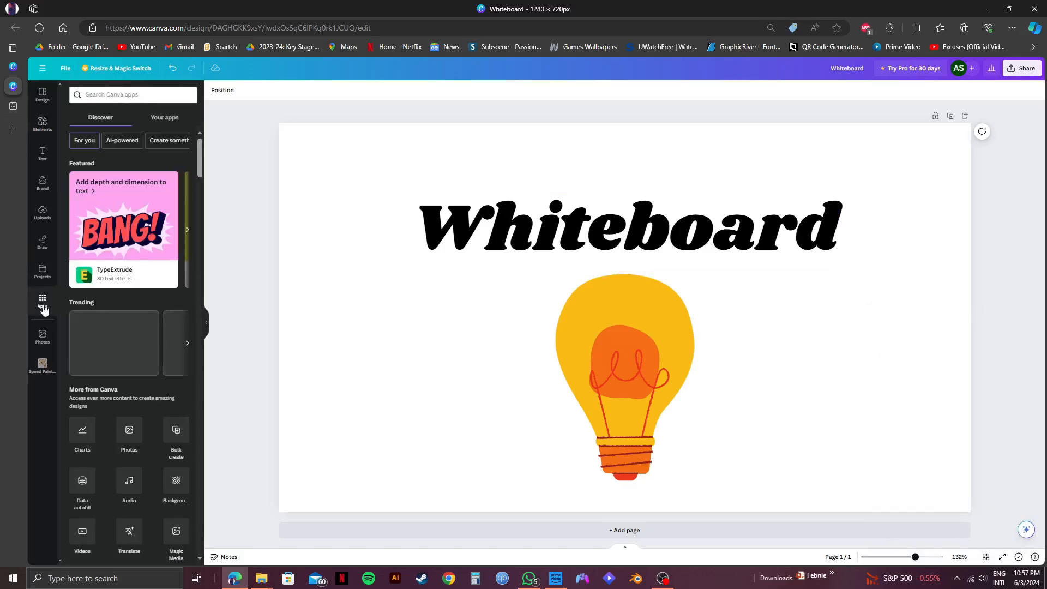
left_click(107, 96)
type("s")
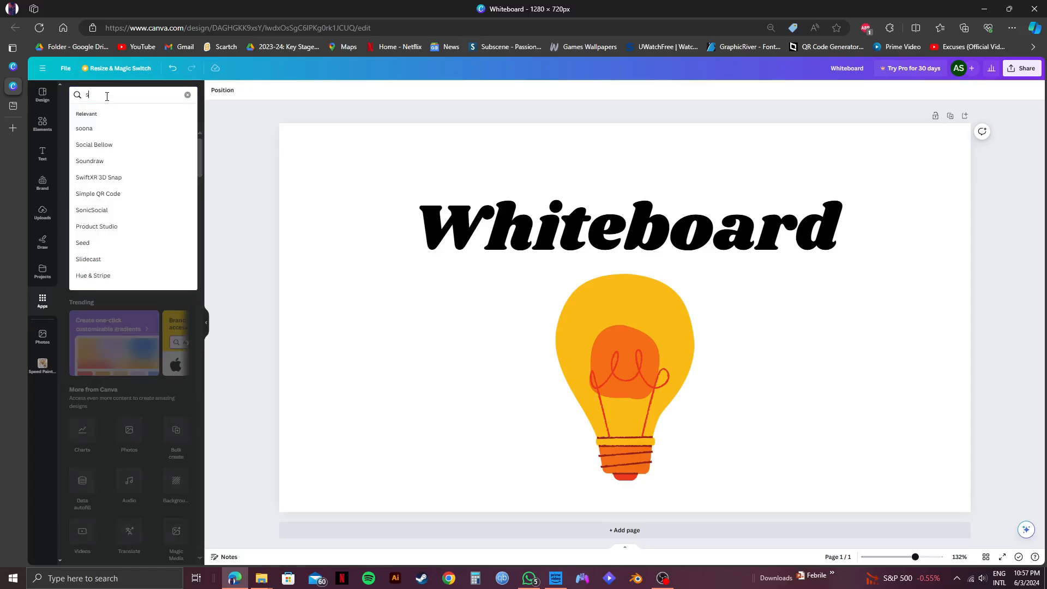
type("peed")
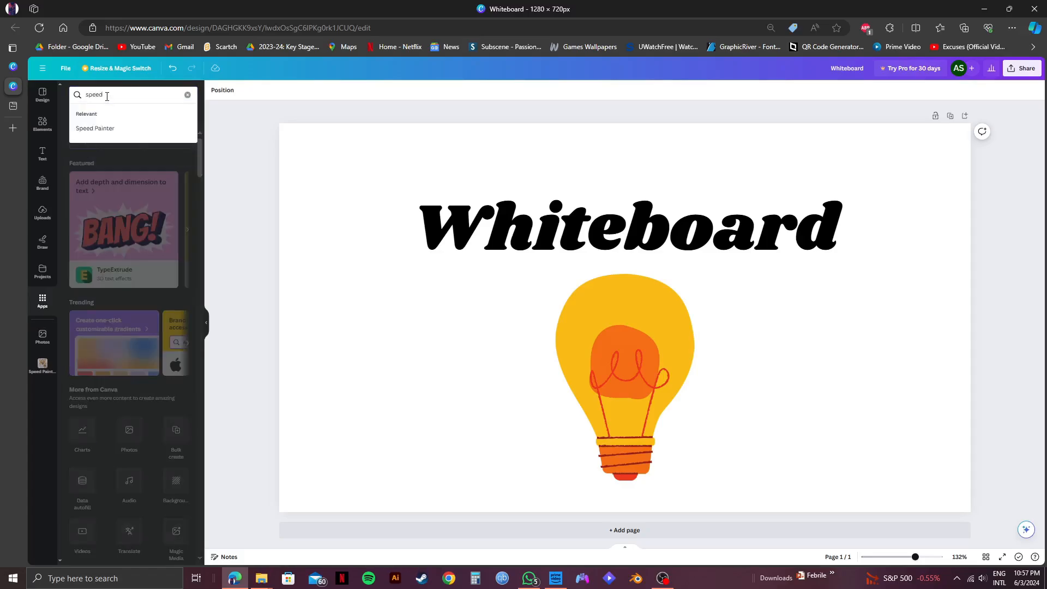
left_click(107, 128)
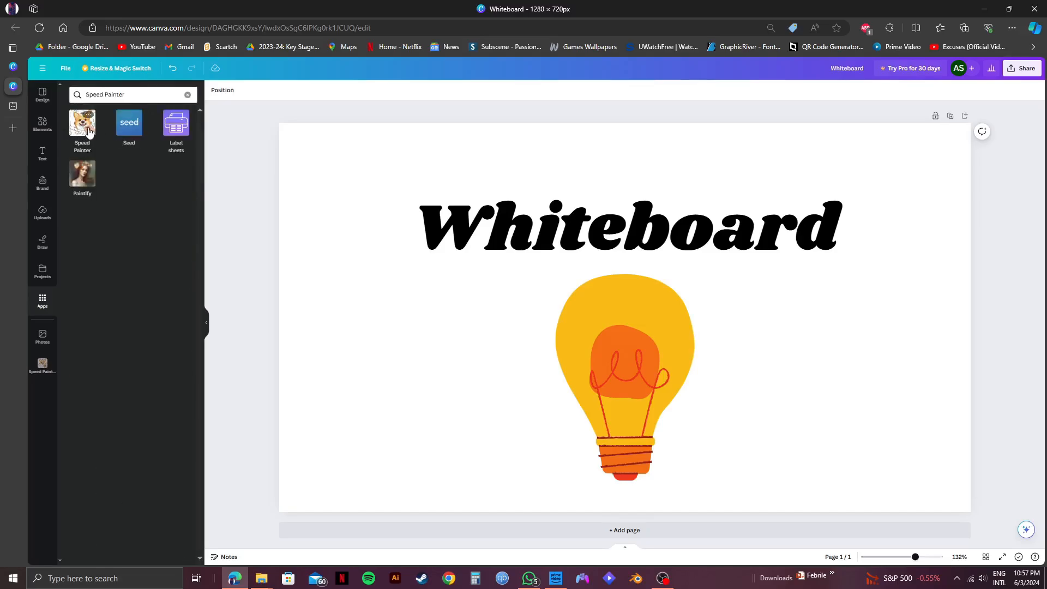
left_click(86, 126)
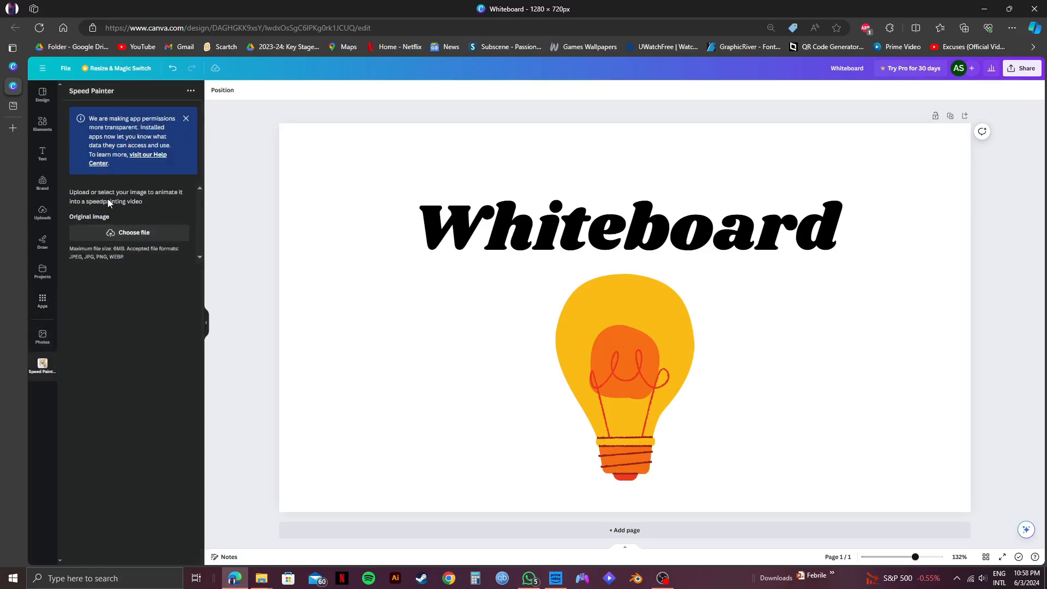
- Upload the downloaded Whiteboard image and generate a sketch video with 3s sketch, 3s color fill and the sketching hand effect
left_click(139, 233)
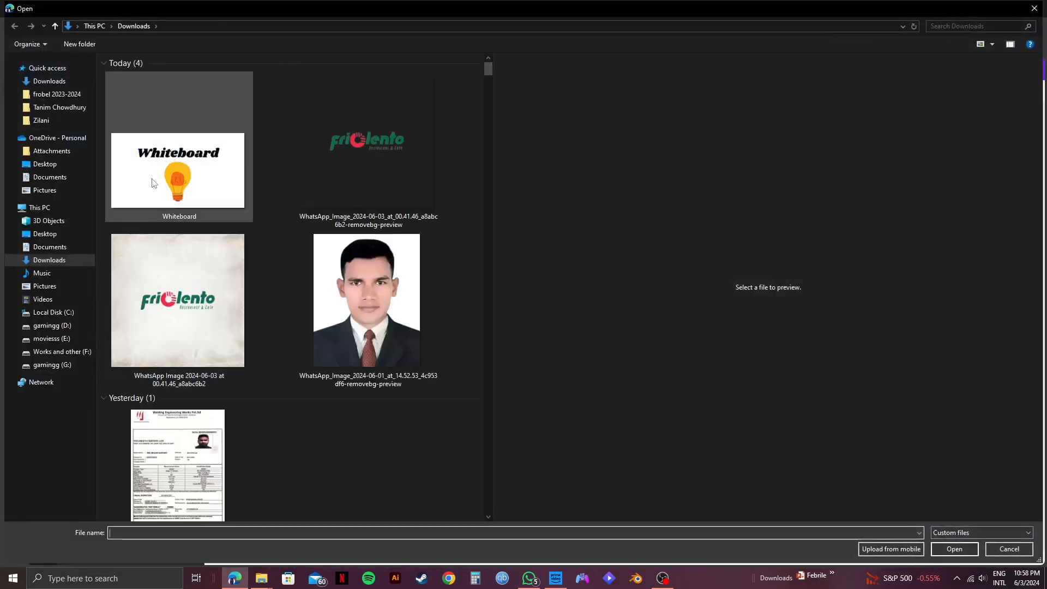
left_click(166, 184)
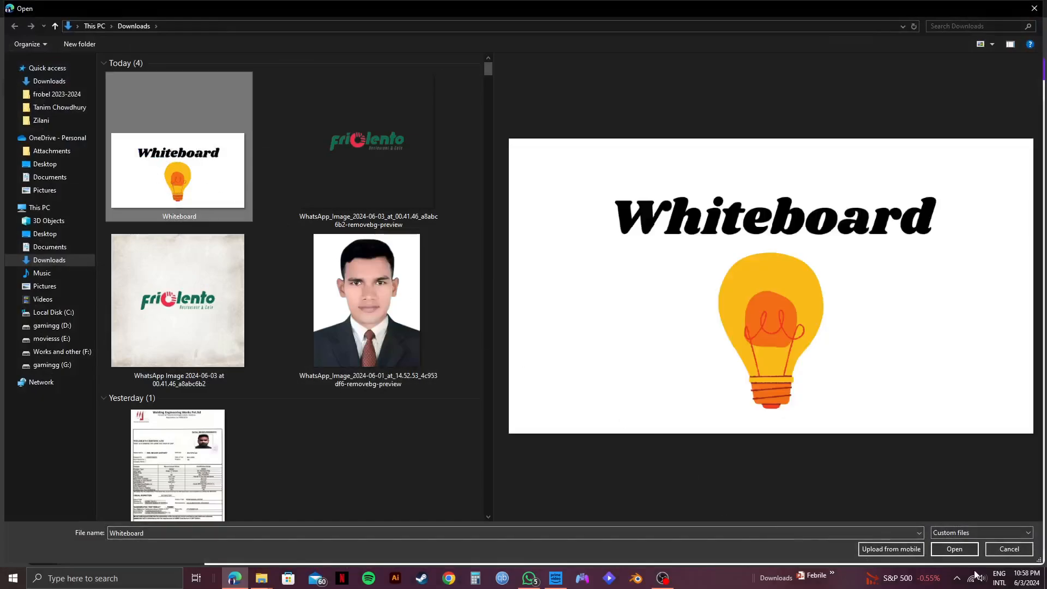
left_click(955, 549)
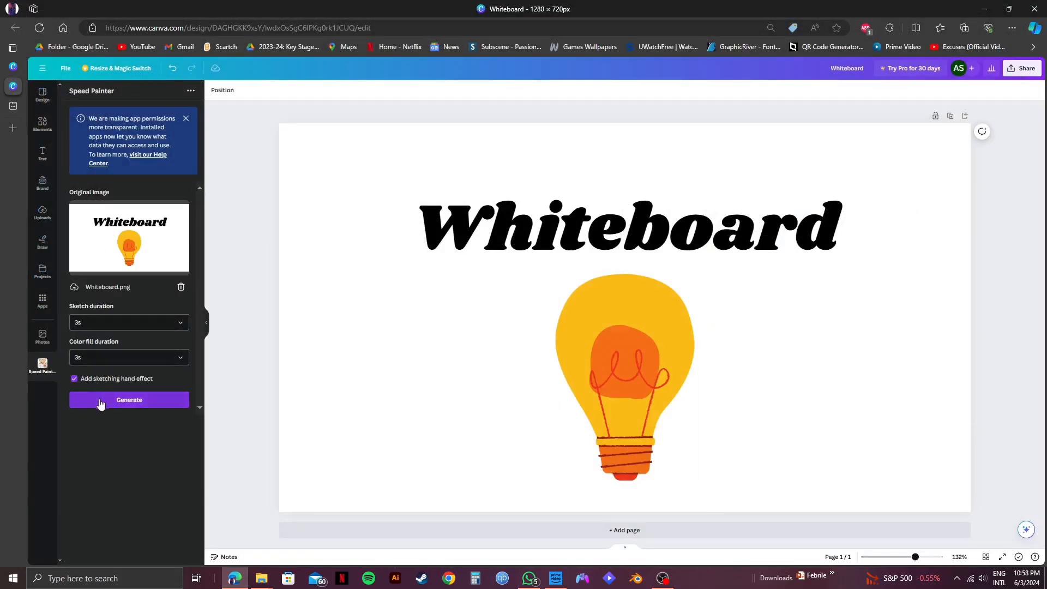
left_click(157, 400)
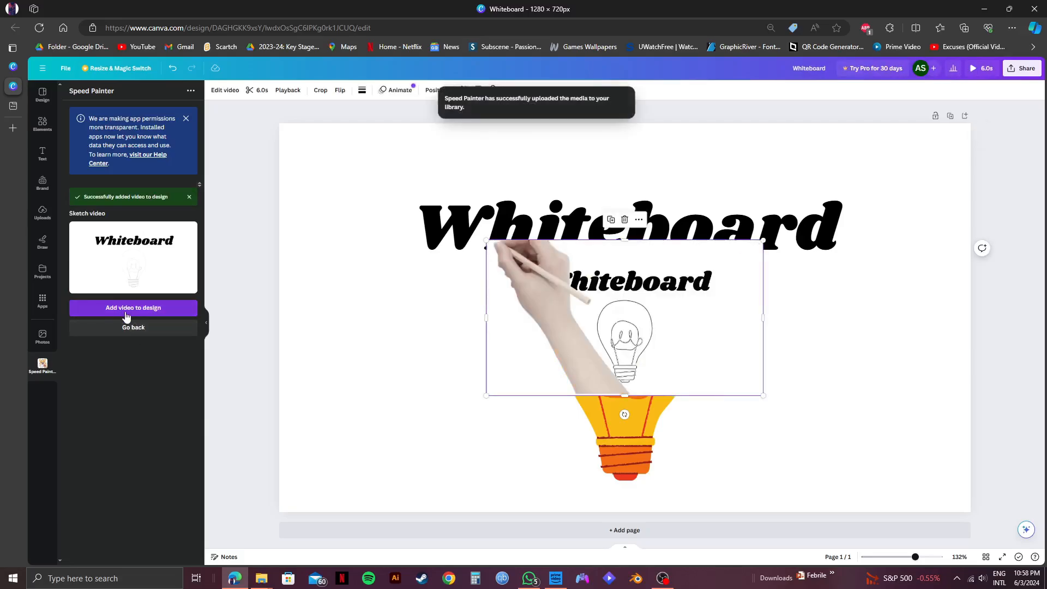
- Add the sketch video to the design enlarged to nearly the full page, delete the extra smaller copy and play the video
left_click(129, 307)
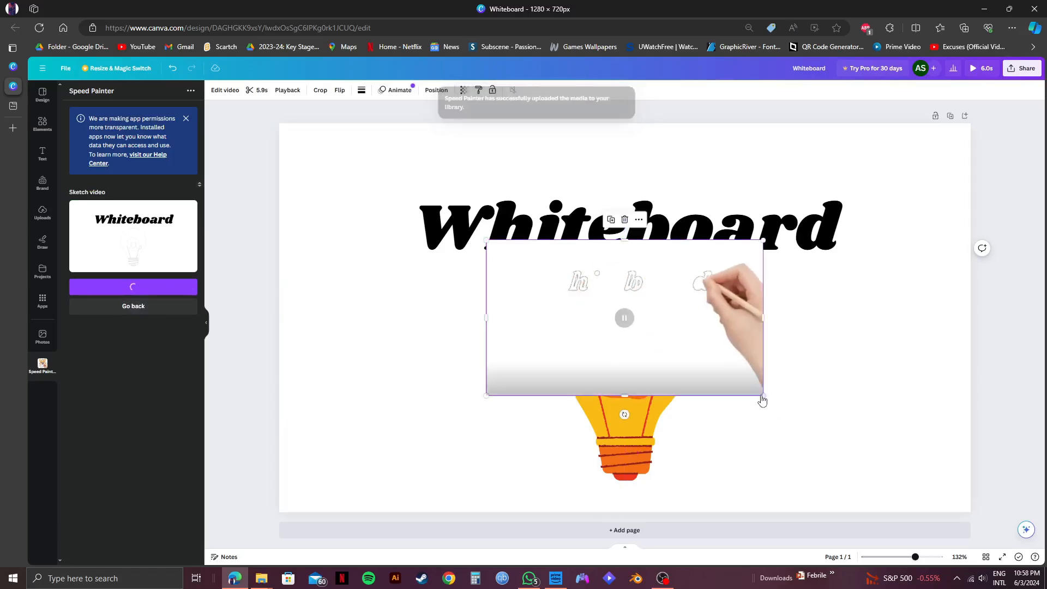
left_click_drag(764, 396, 958, 517)
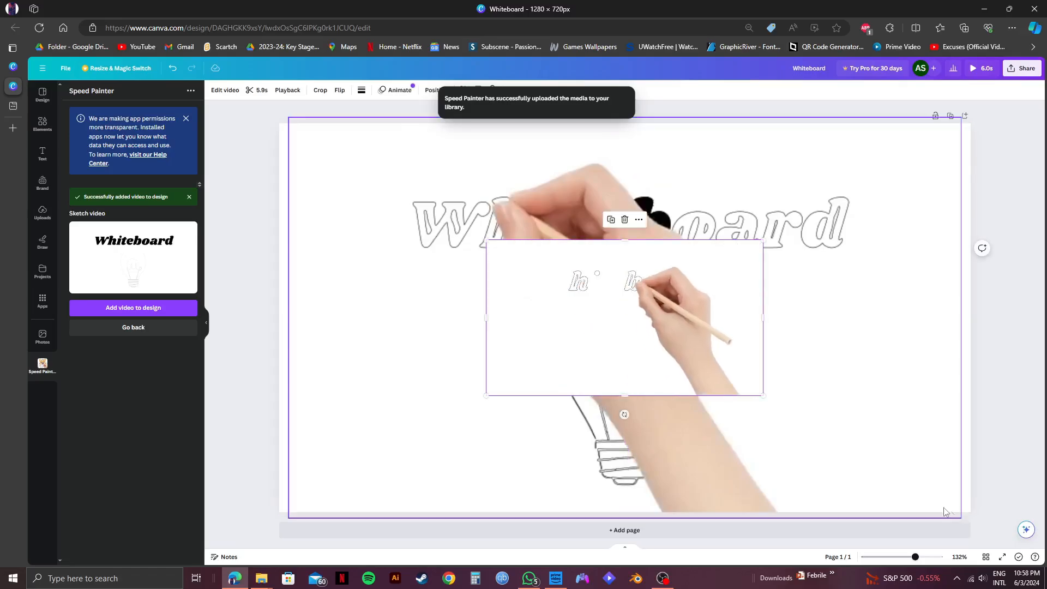
left_click(625, 219)
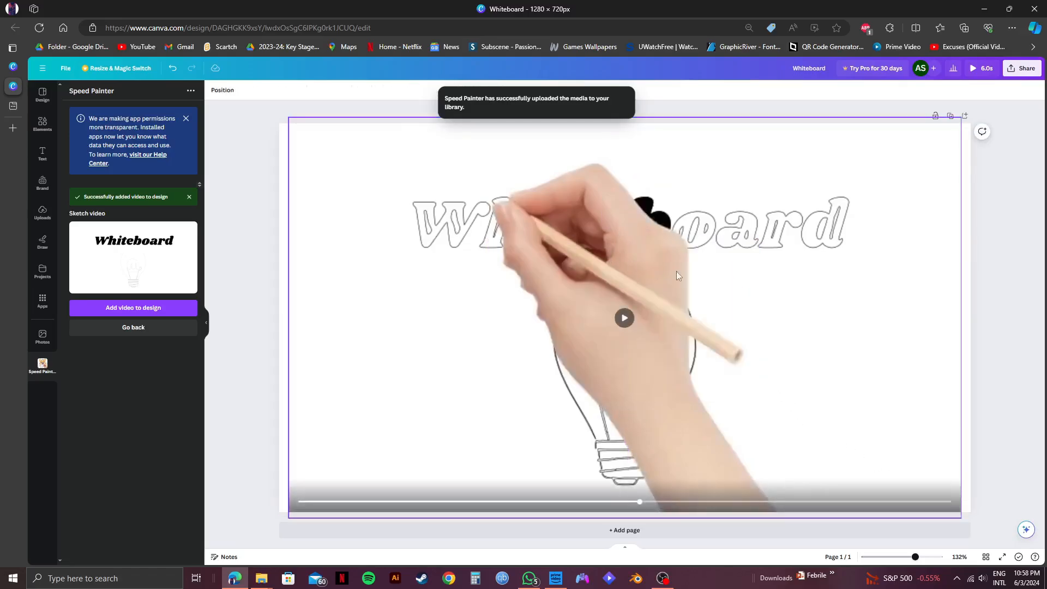
left_click(625, 318)
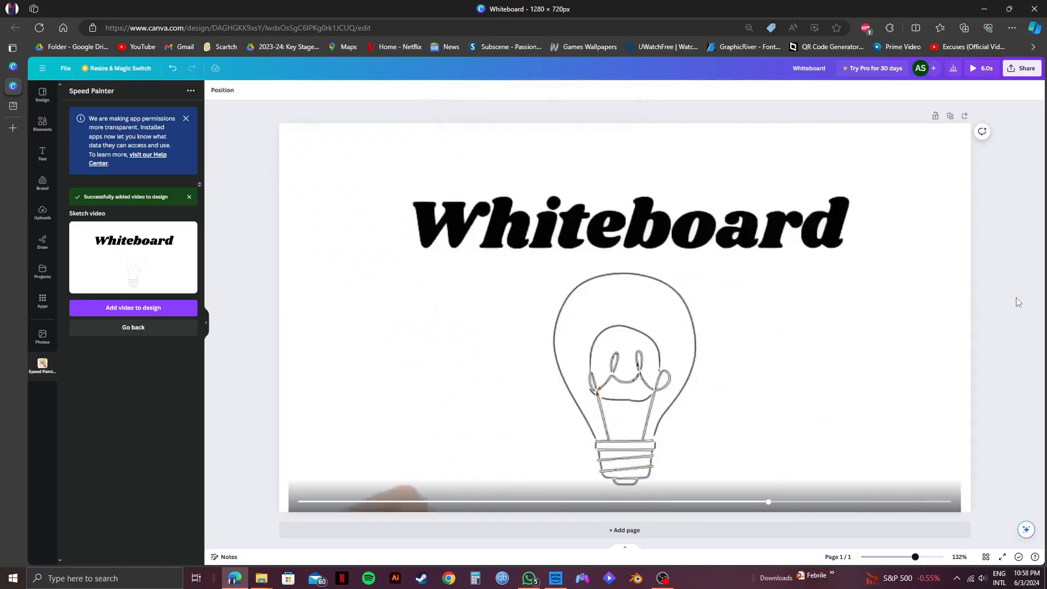